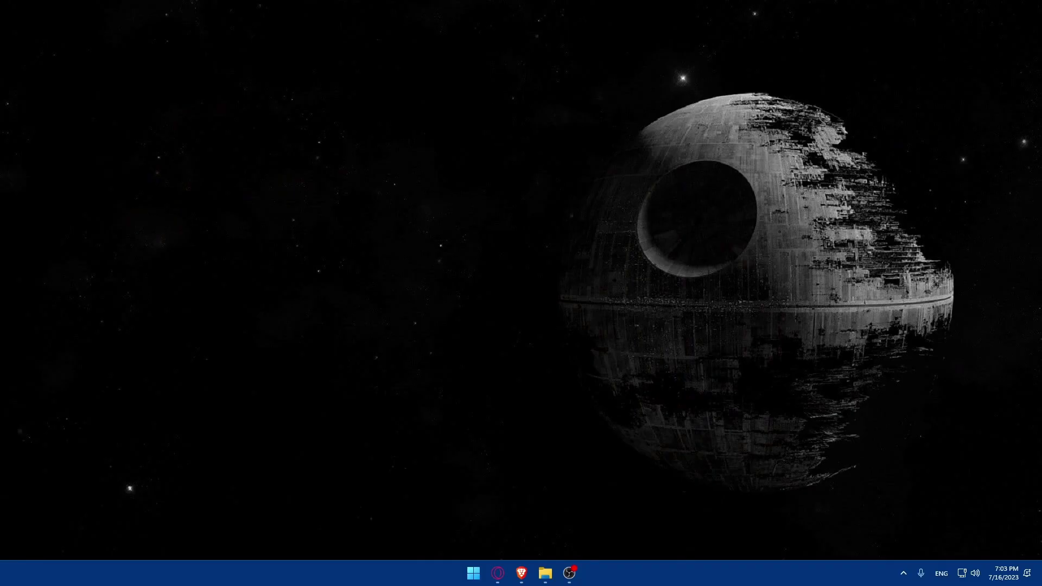
Step: In Brave, load shopify.com from the address bar
click(521, 573)
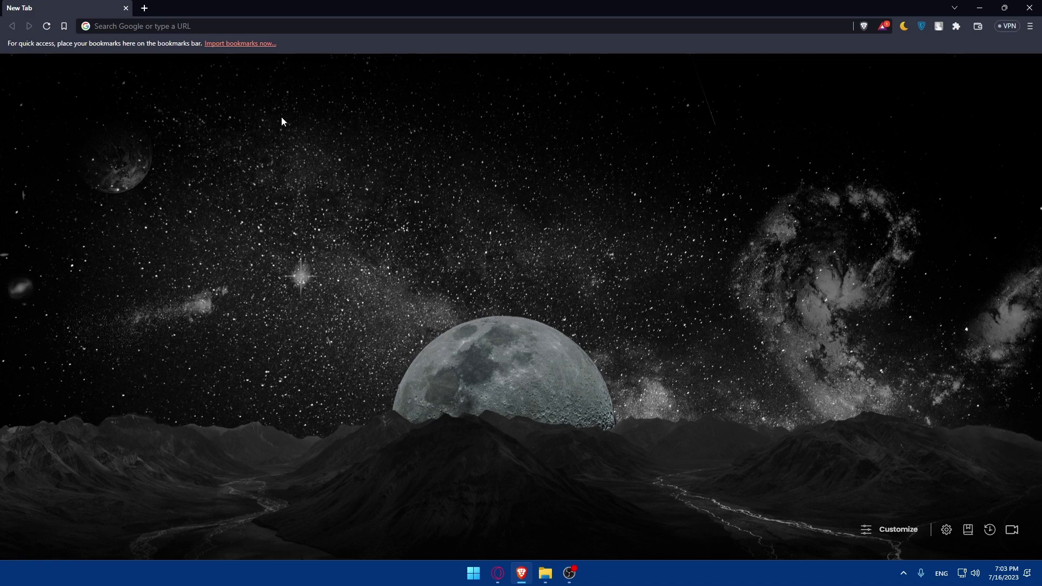
click(186, 27)
text(shopif)
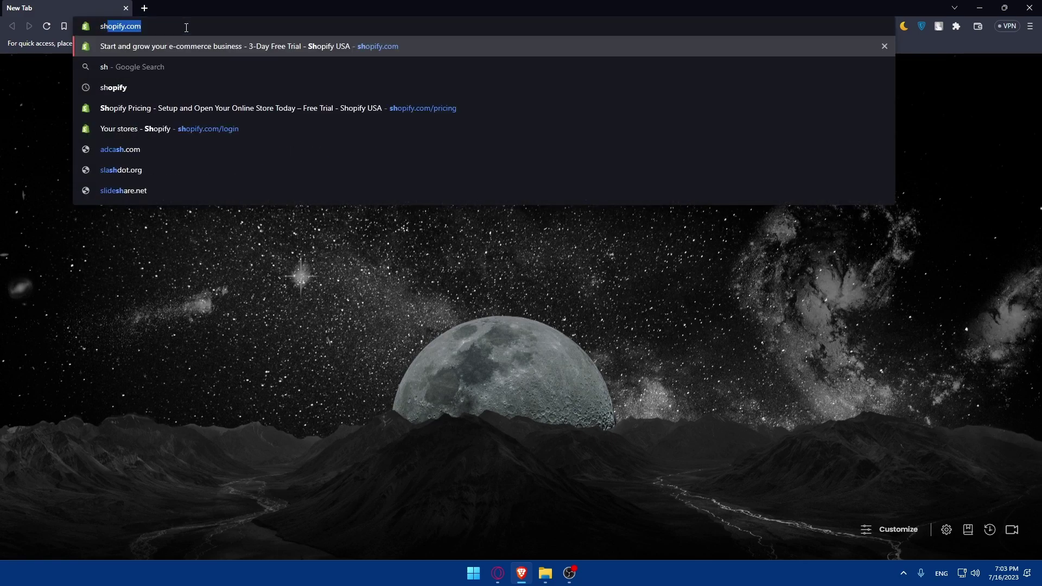
text(y.c)
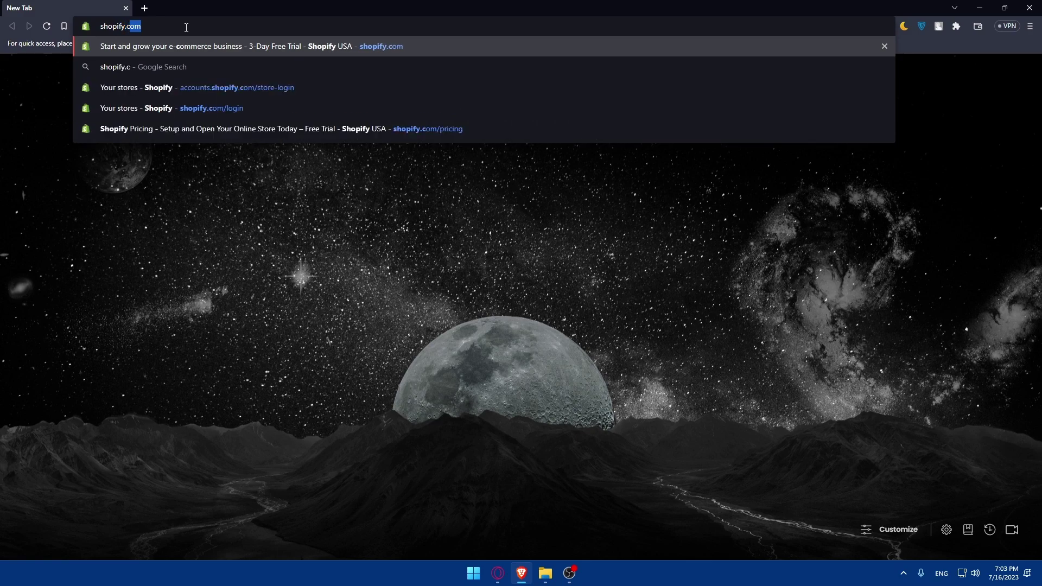
key(Return)
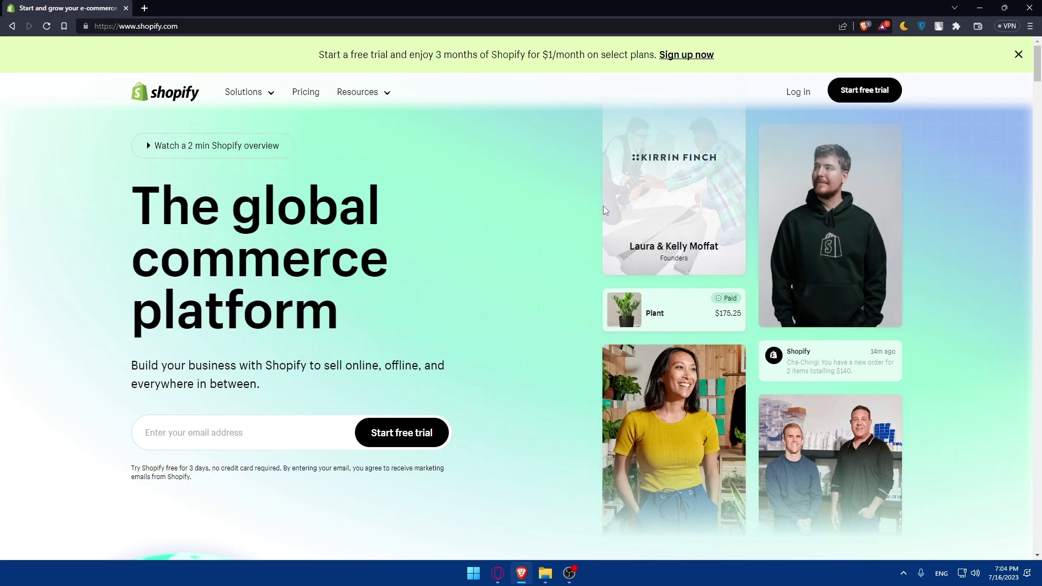
Step: Review the plan prices on the Pricing page, then log in to My Store's admin
click(307, 93)
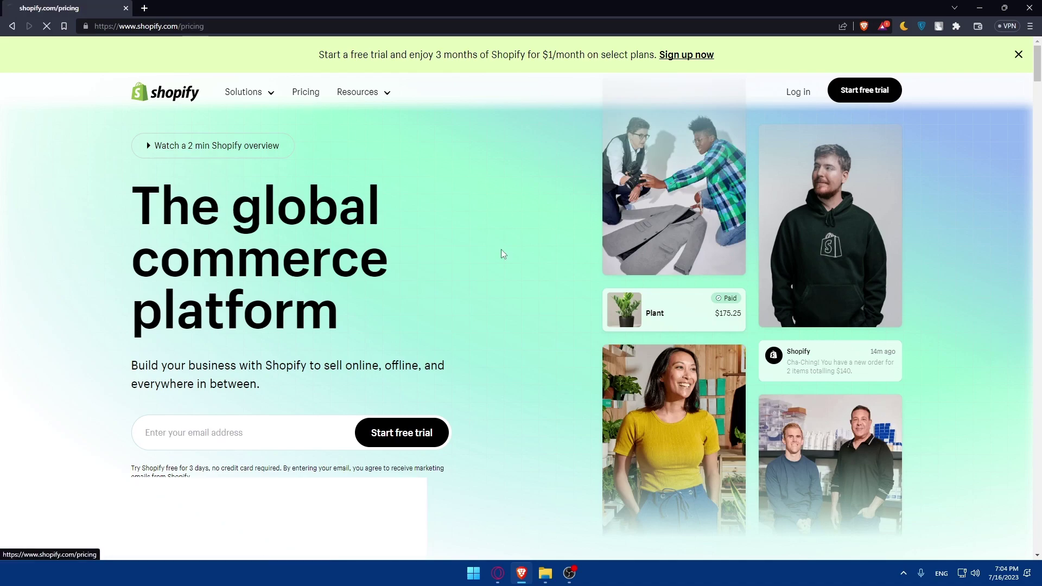
scroll(486, 261, down, 6)
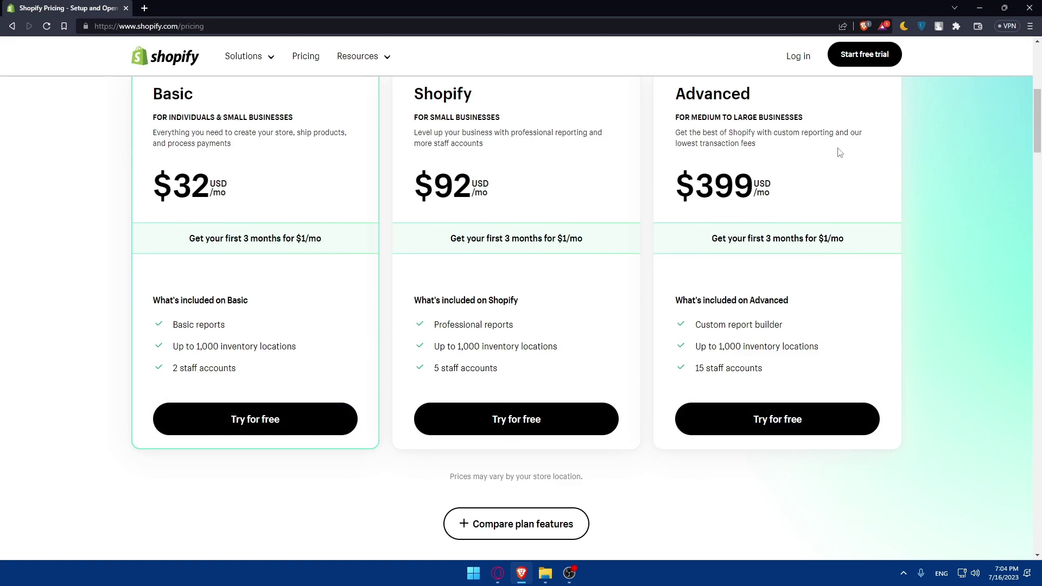
click(804, 56)
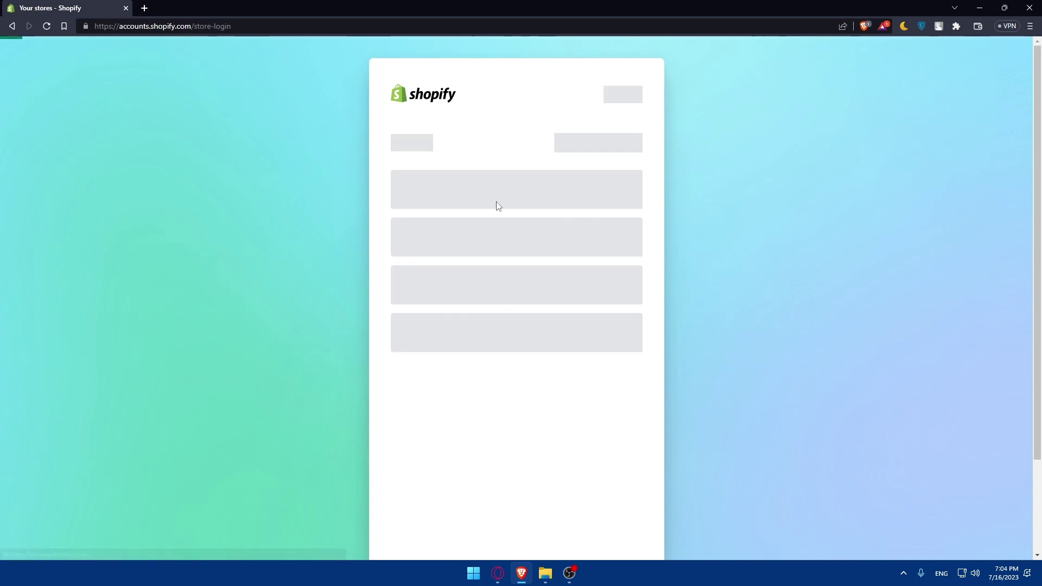
click(467, 268)
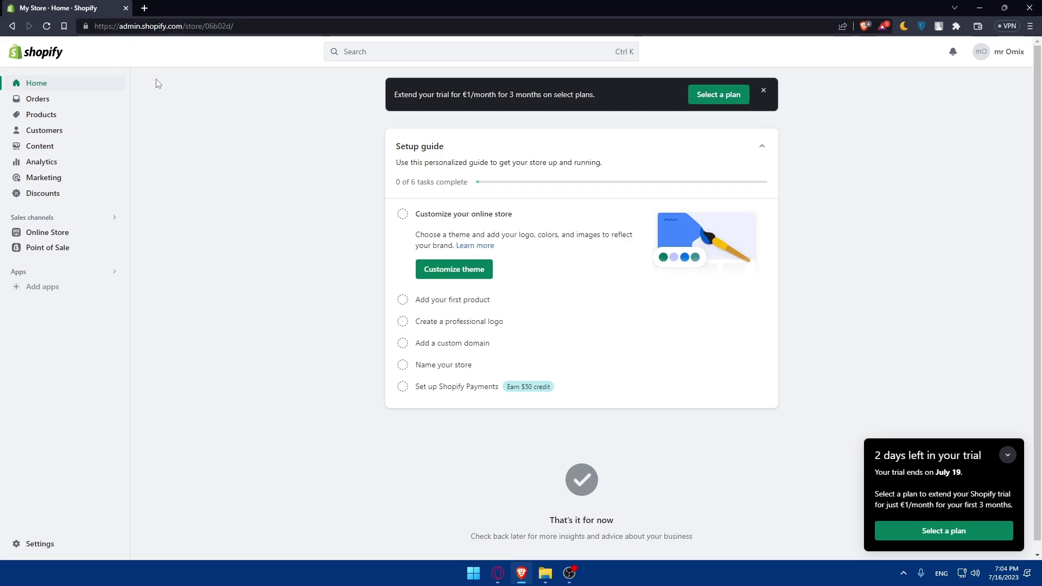
Step: Load instagram.com in a second tab beside the Shopify admin
click(144, 8)
text(i)
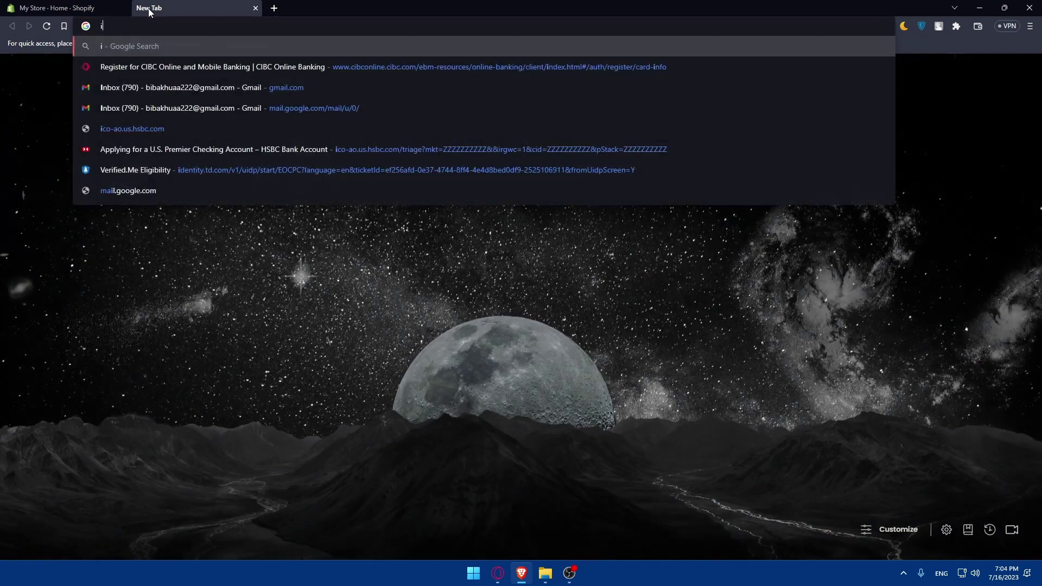
text(nstagram.)
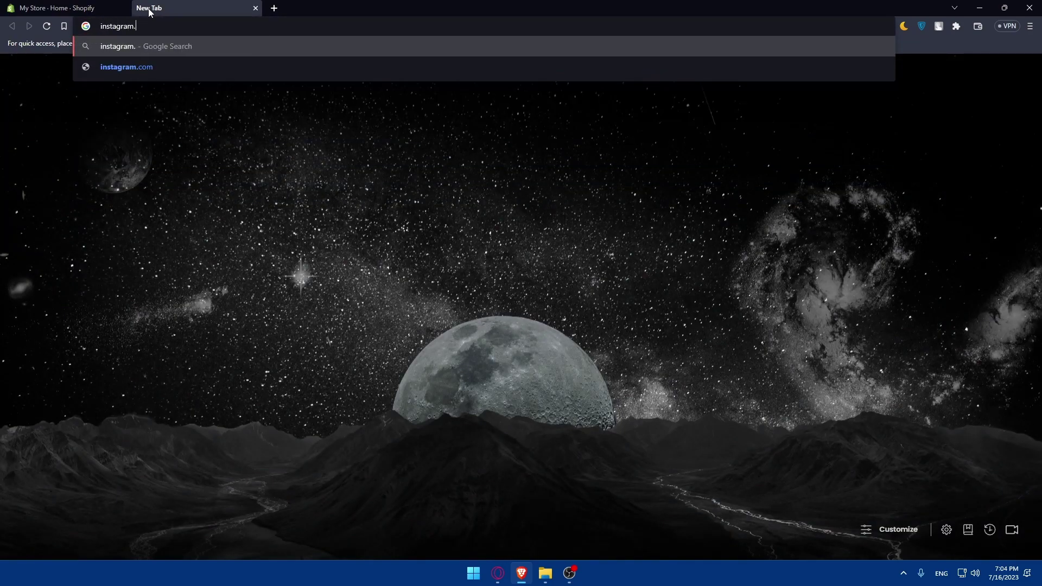
key(Down)
key(Return)
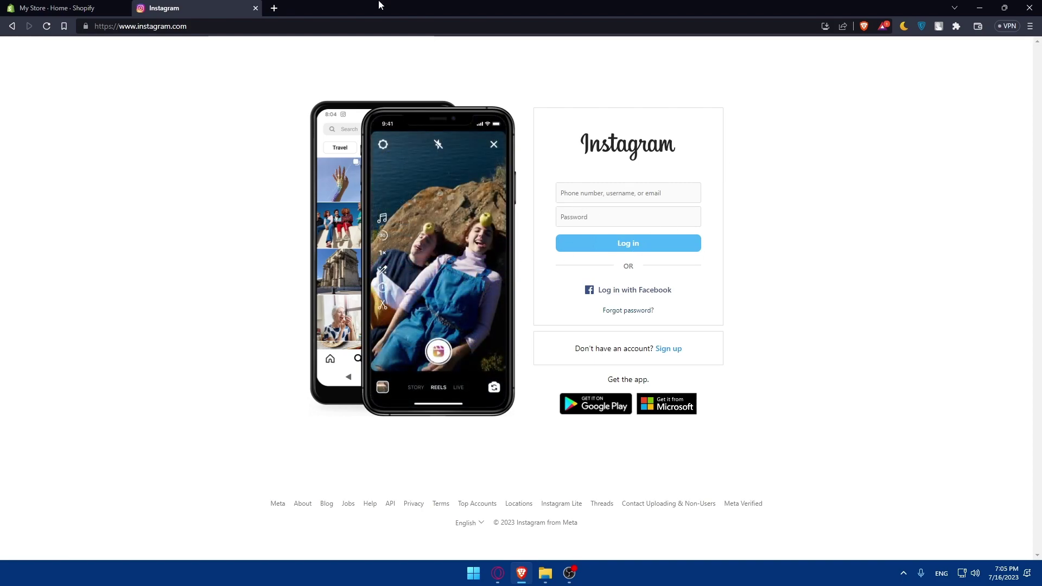
Step: Close the Instagram tab, leaving the Shopify admin tab open
click(79, 7)
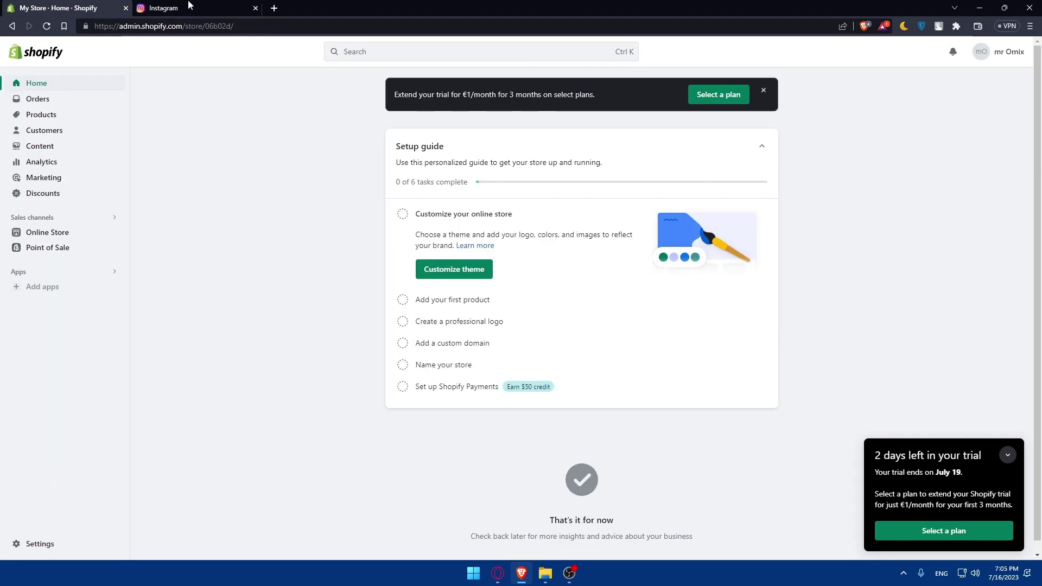
click(251, 11)
click(256, 7)
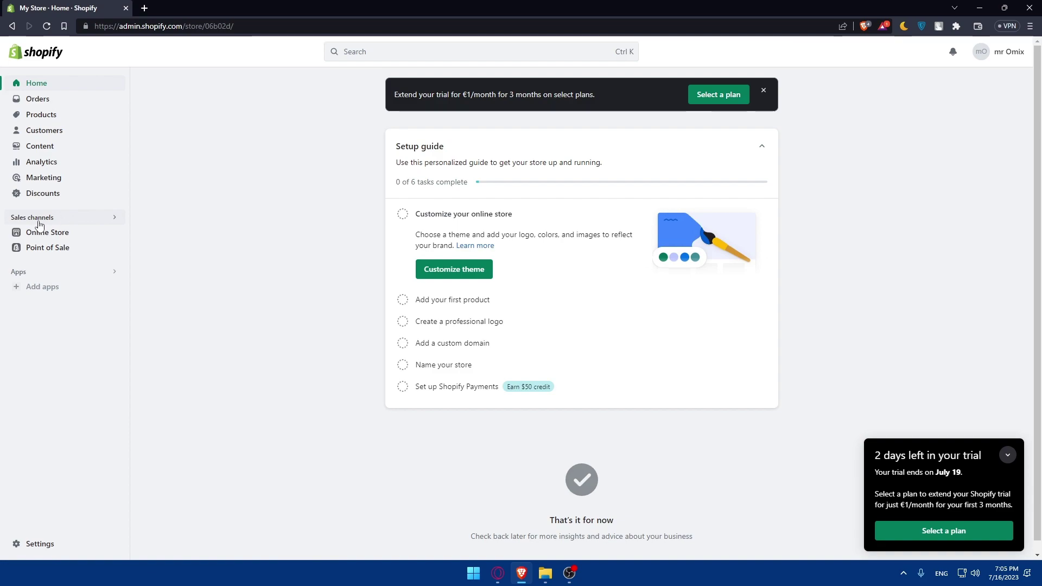
Step: Open the Shopify App Store from the Apps and sales channels settings
click(59, 218)
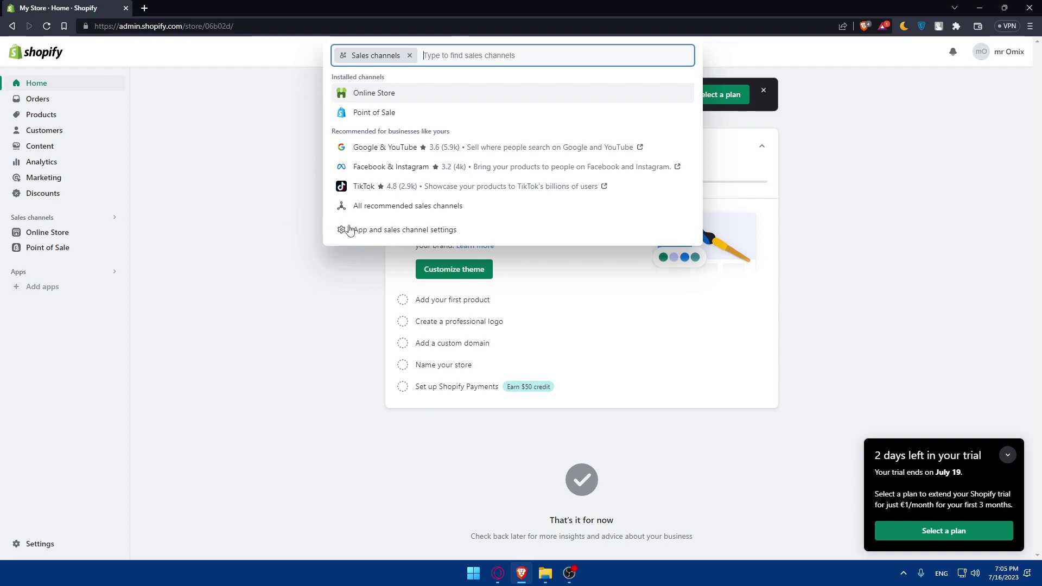
click(389, 230)
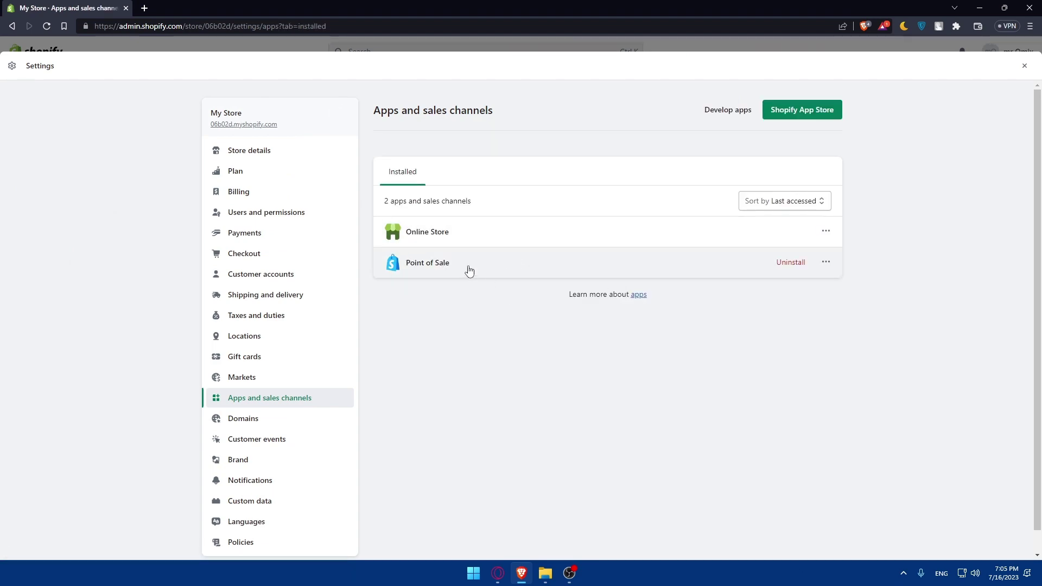
click(813, 111)
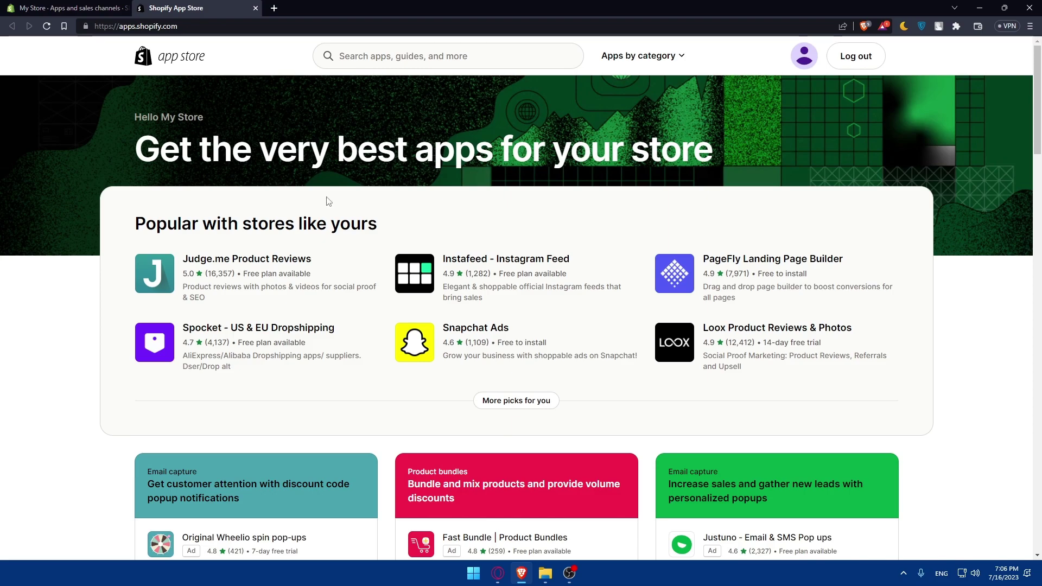
Step: Search the App Store for 'instagram' and browse the 416 matching apps
click(373, 56)
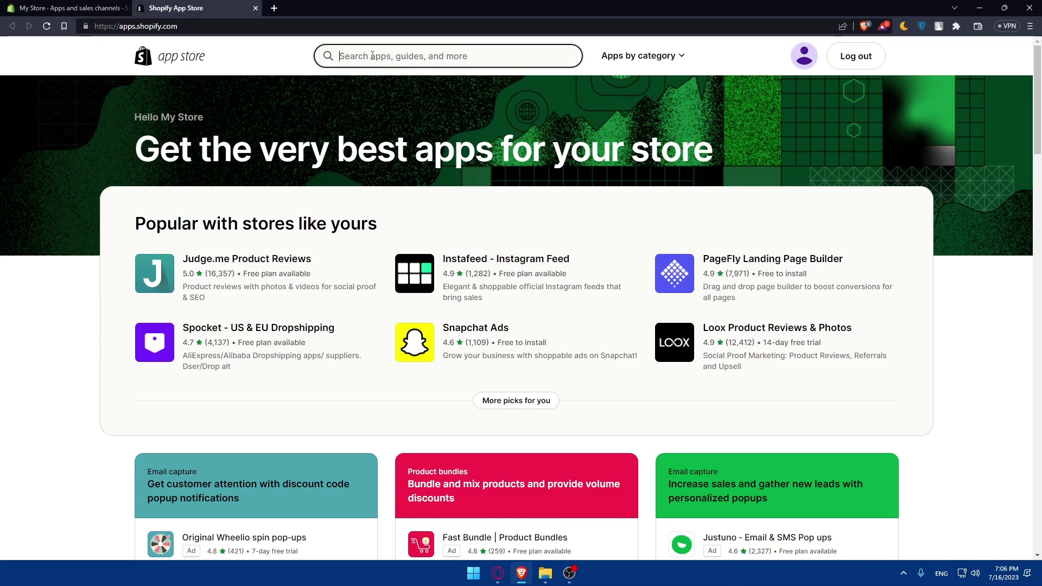
text(instr)
key(BackSpace)
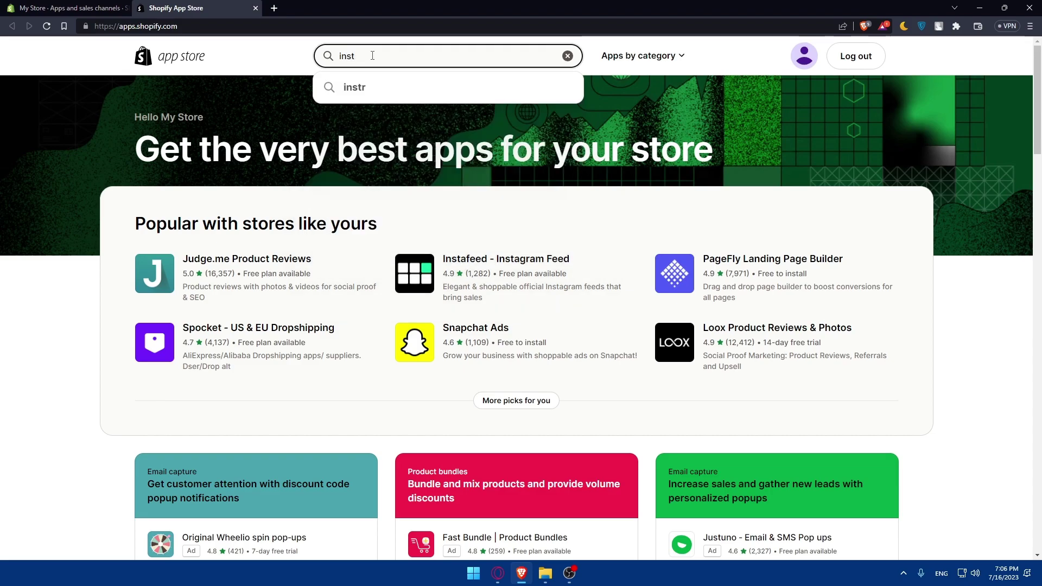
text(agram)
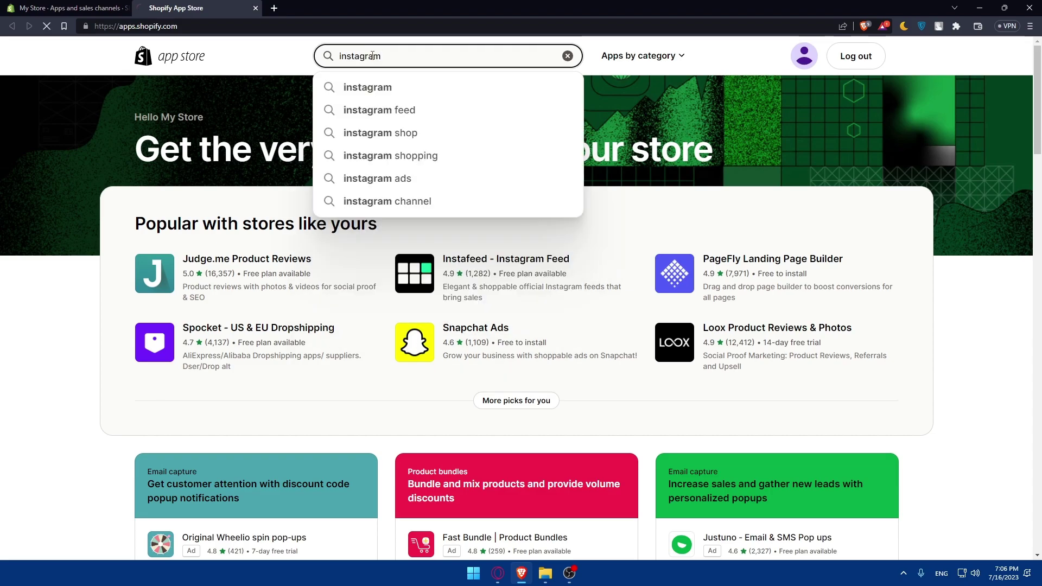
key(Return)
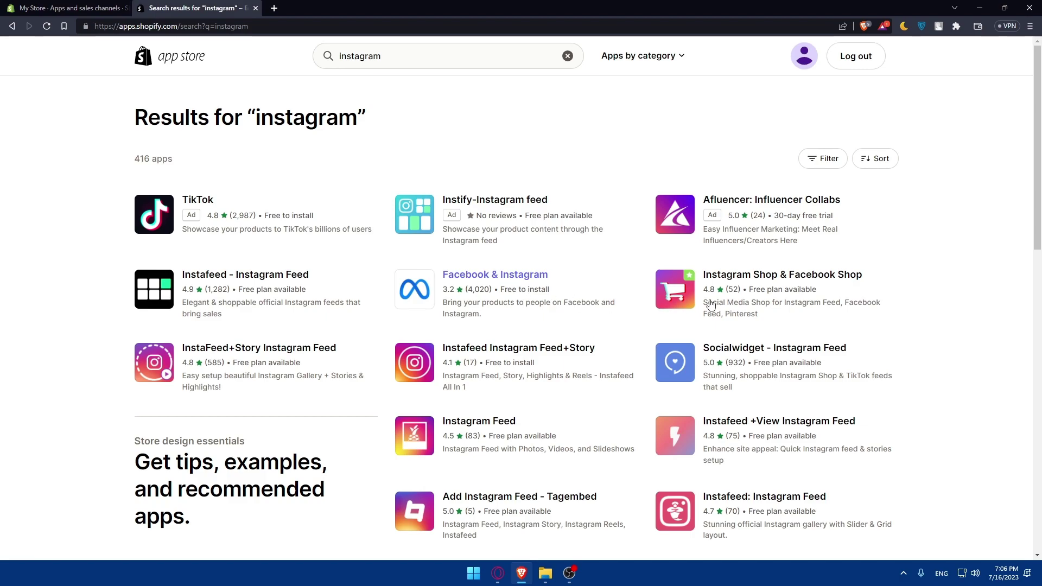
scroll(434, 374, down, 9)
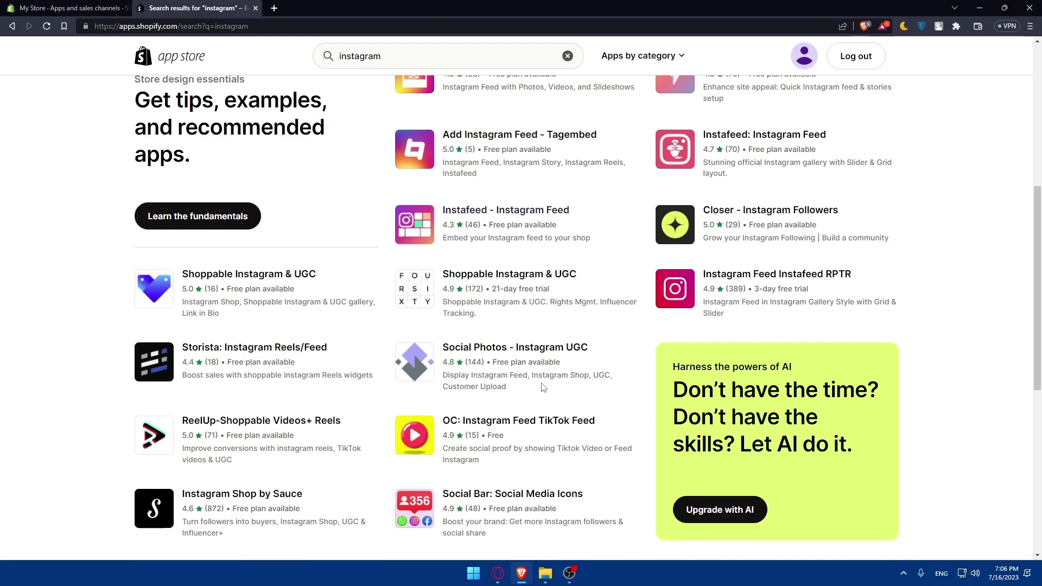
scroll(546, 388, up, 9)
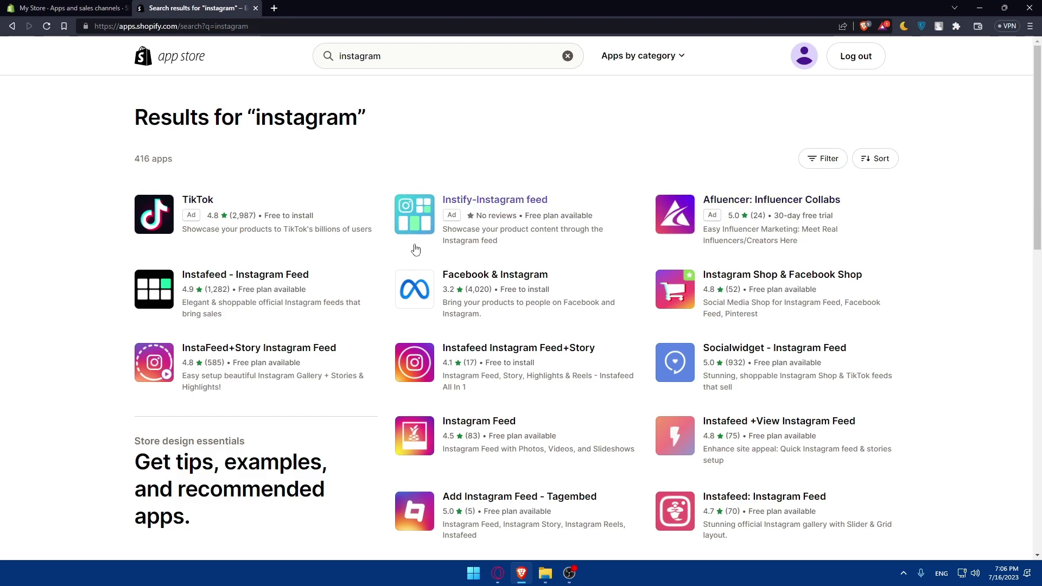
Step: Add the Facebook & Instagram app from its listing and confirm it as a sales channel
click(490, 283)
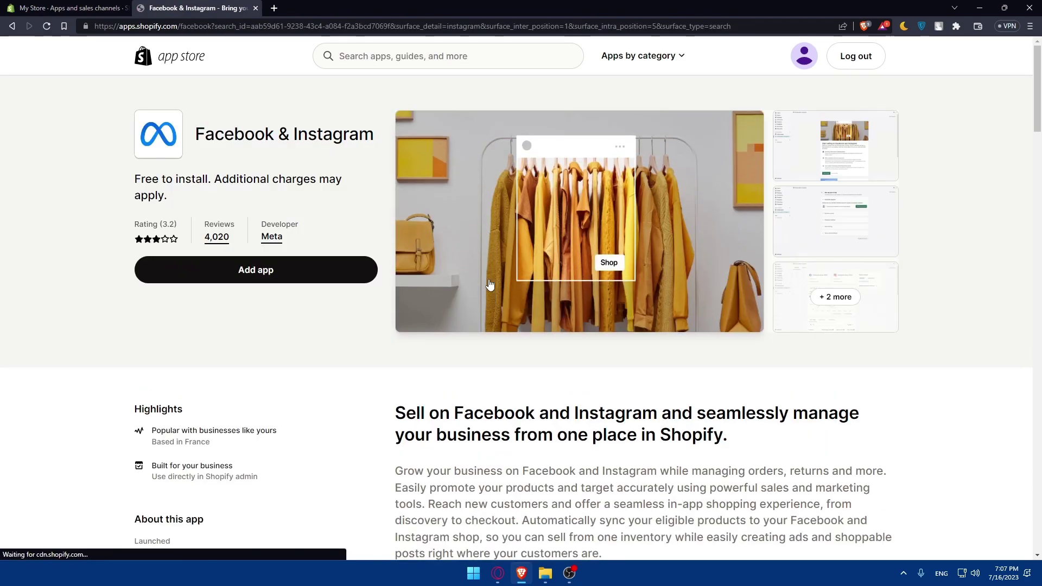
scroll(317, 309, down, 3)
scroll(285, 314, down, 2)
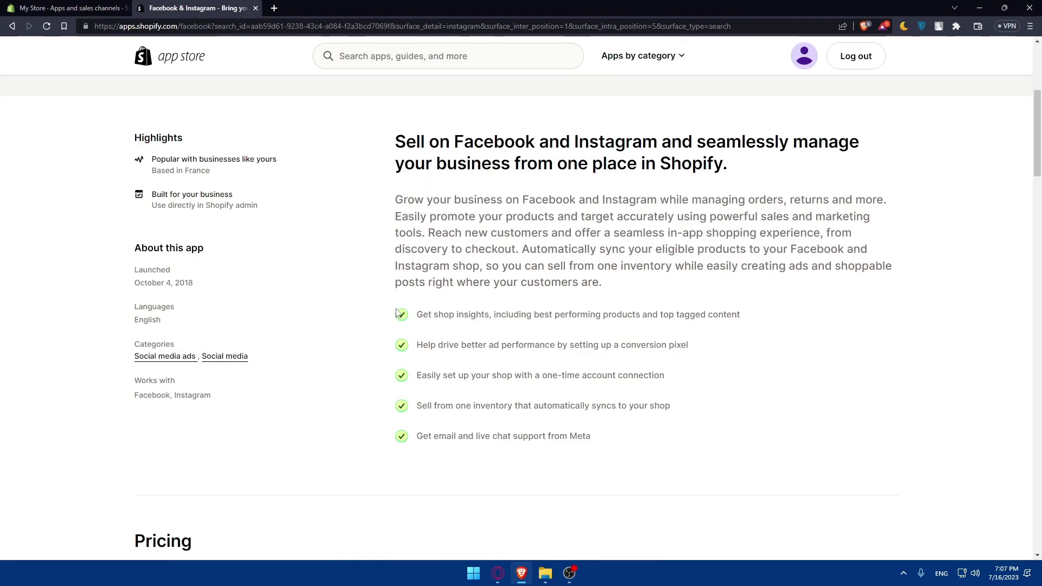
scroll(499, 395, up, 5)
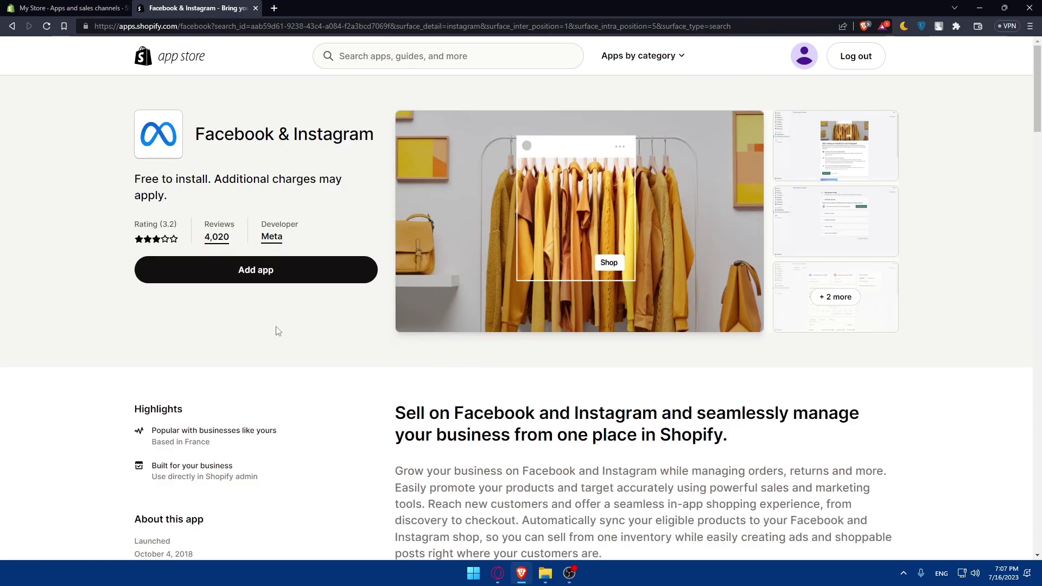
click(270, 273)
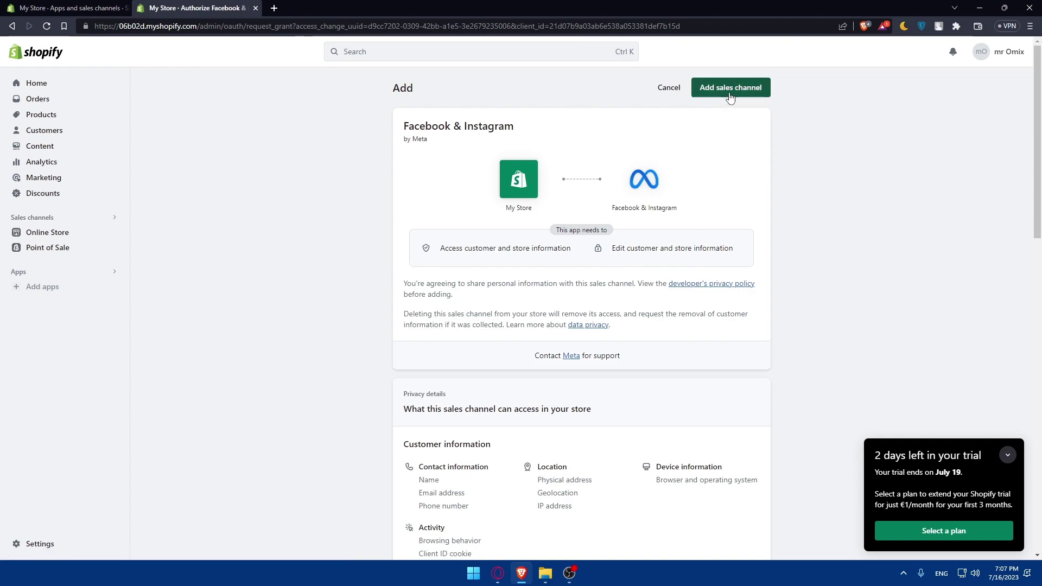
click(730, 93)
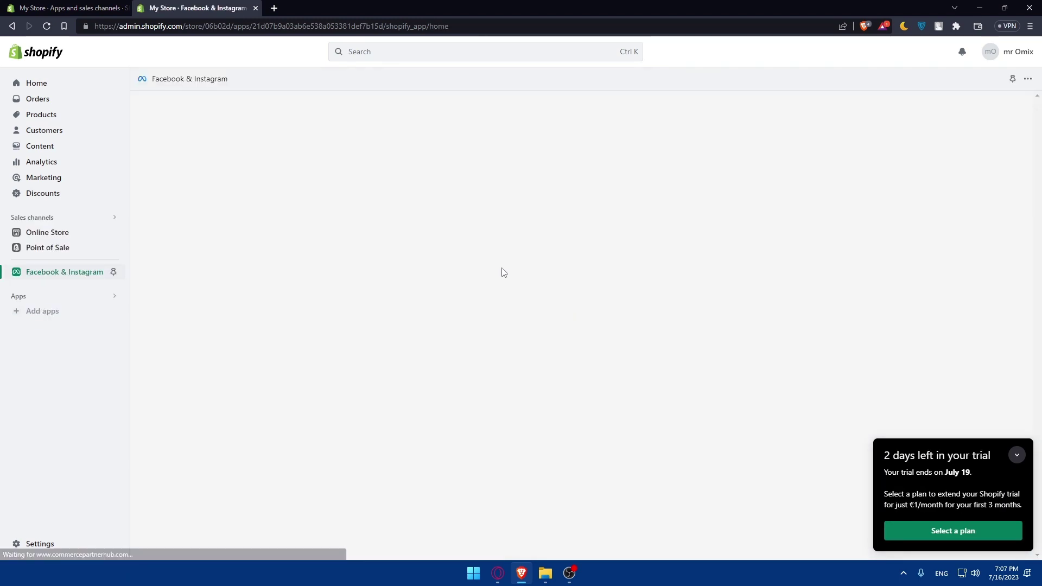
scroll(452, 262, down, 3)
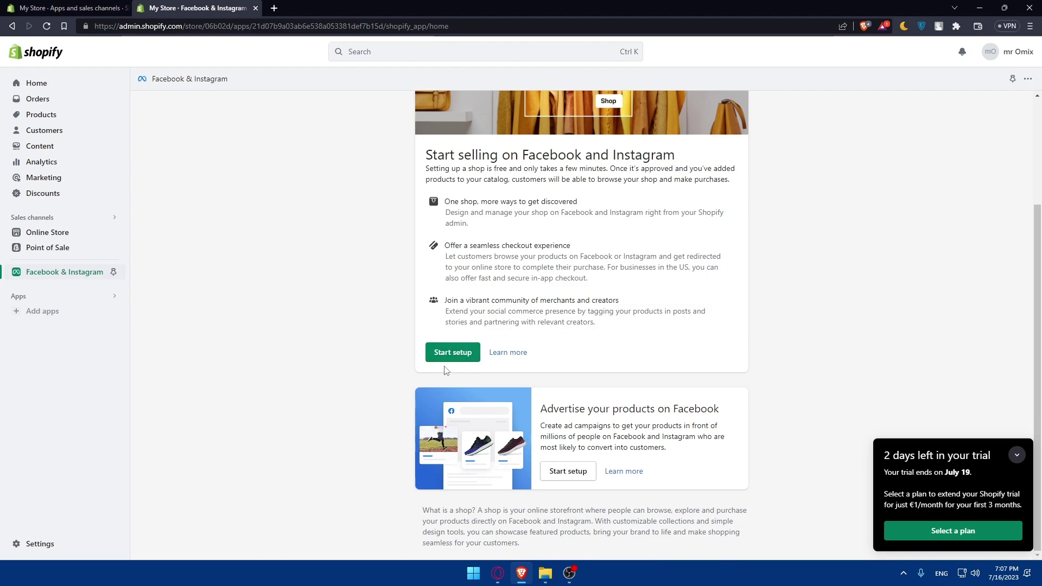
Step: Start the Facebook & Instagram setup and choose Connect account in the Facebook account step
click(449, 352)
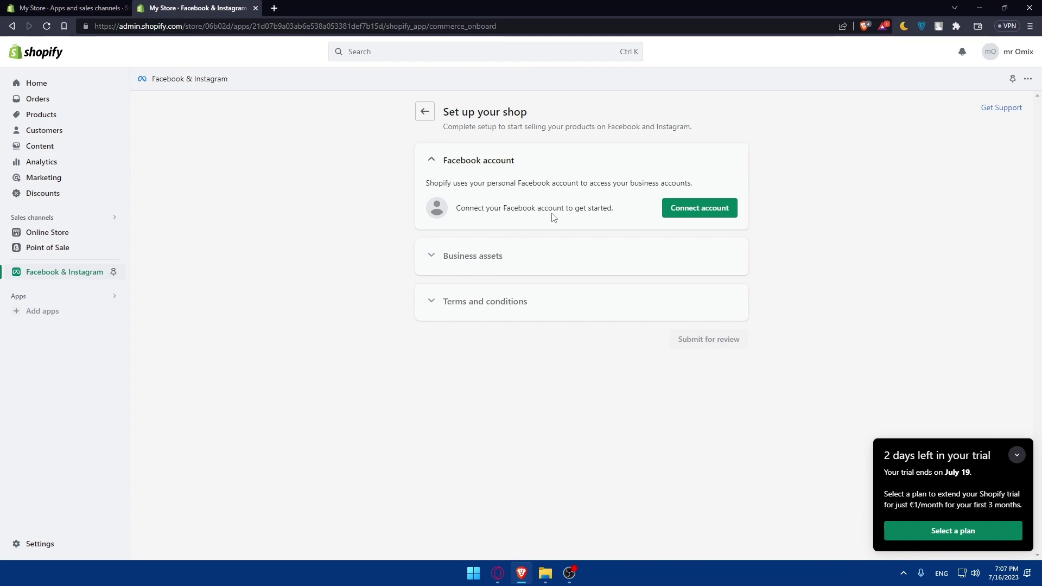
click(434, 162)
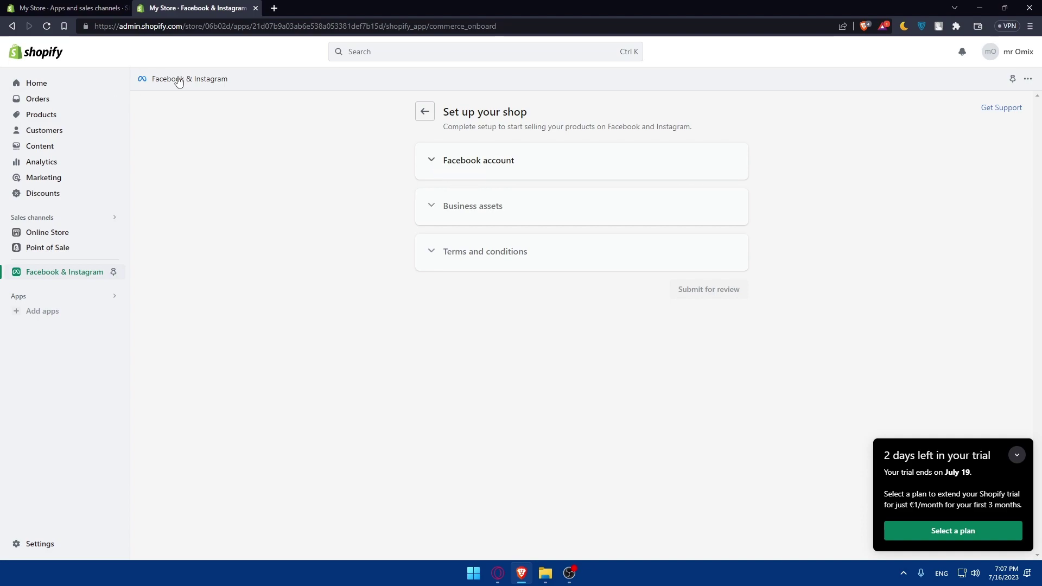
click(464, 158)
click(711, 209)
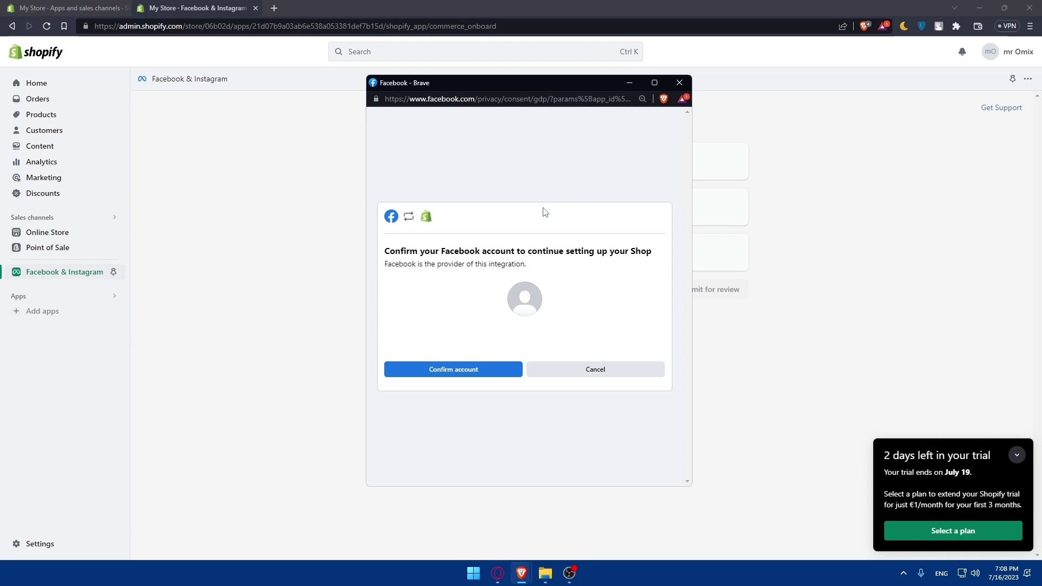
click(274, 7)
text(fac)
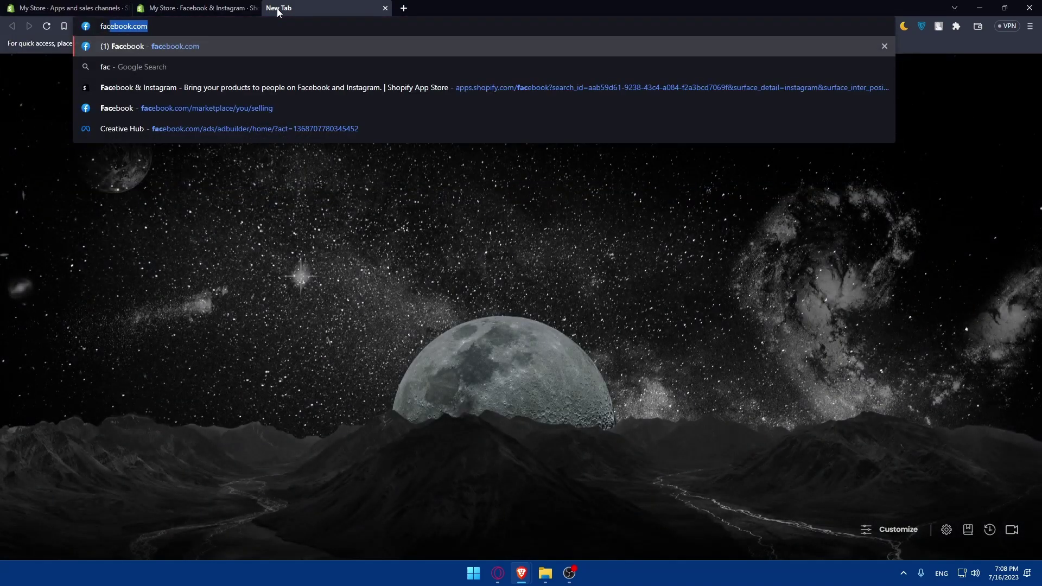
key(Return)
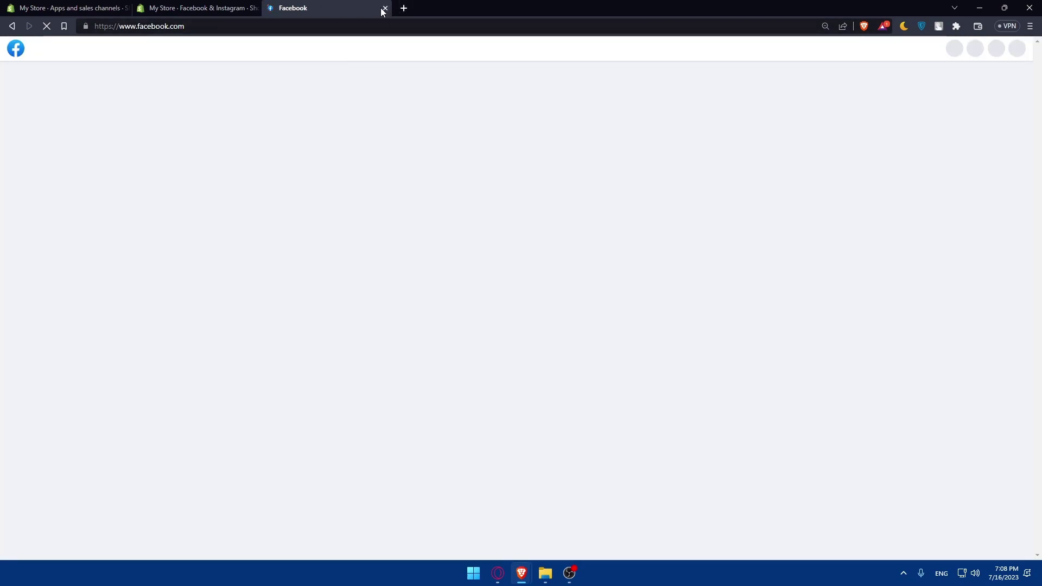
click(386, 7)
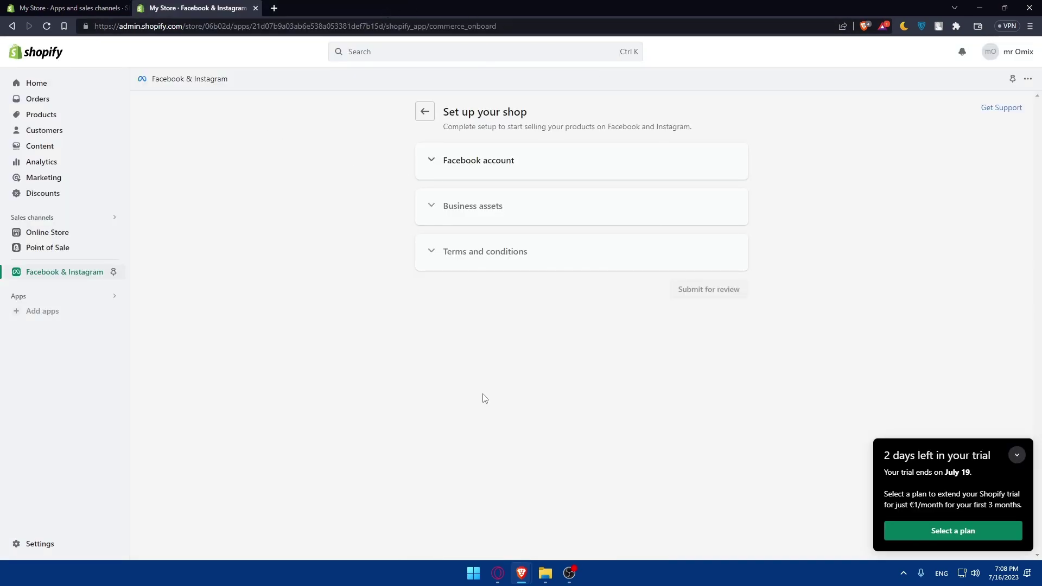
click(448, 160)
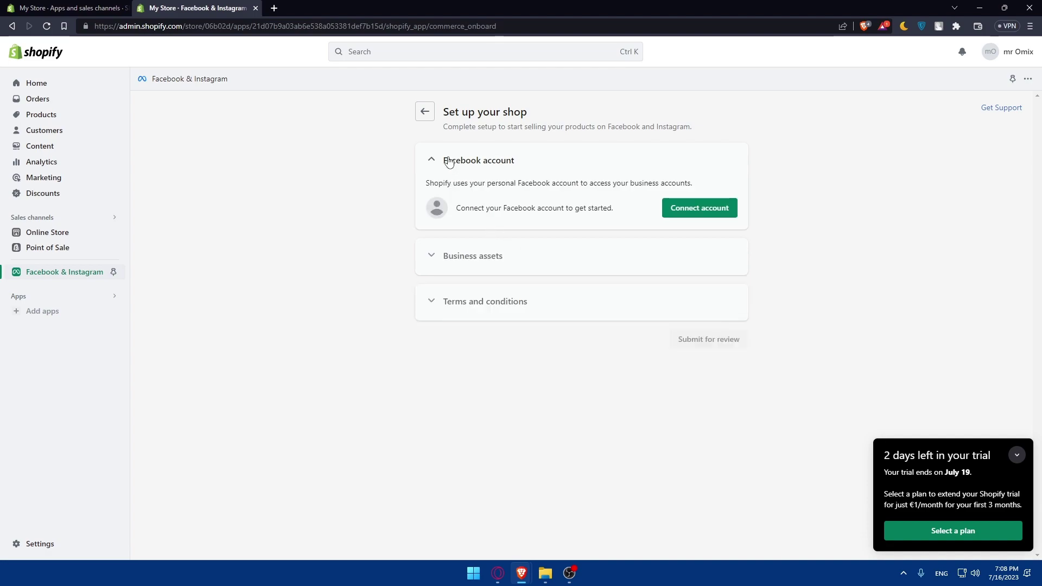
click(688, 215)
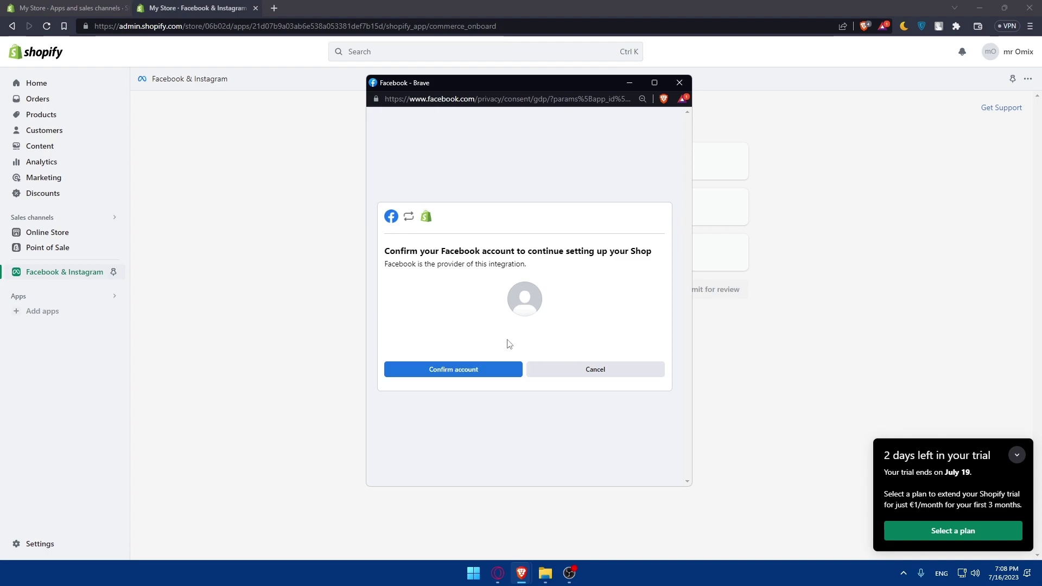
Step: Confirm the Facebook account and allow it to share business assets with Shopify
click(495, 374)
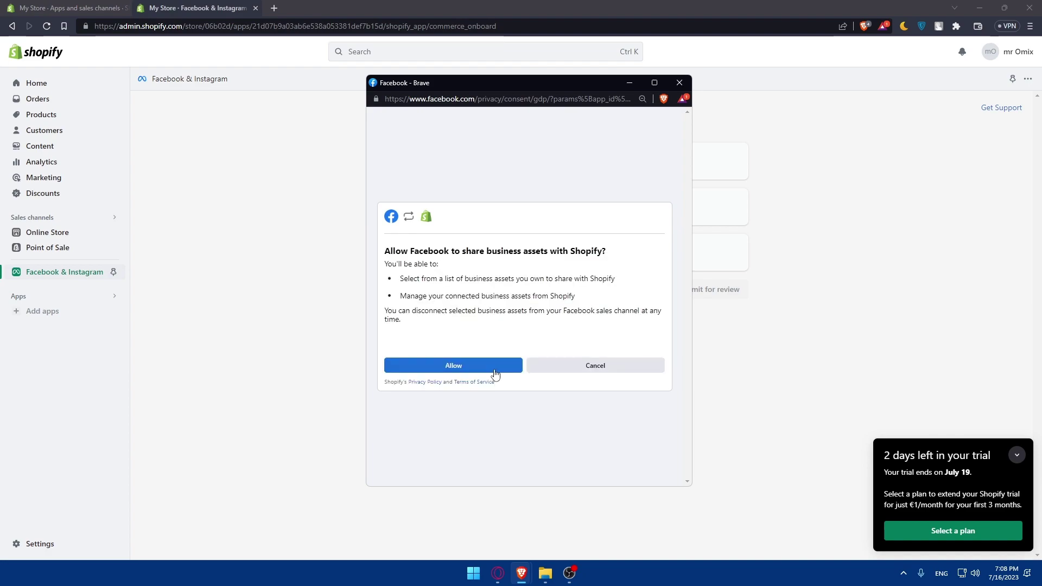
click(454, 367)
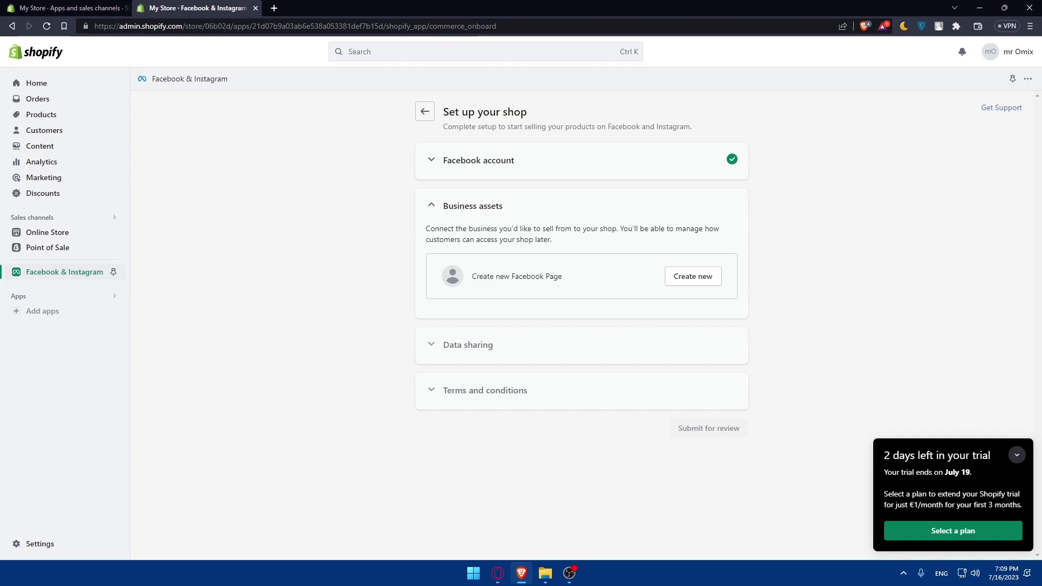
click(64, 276)
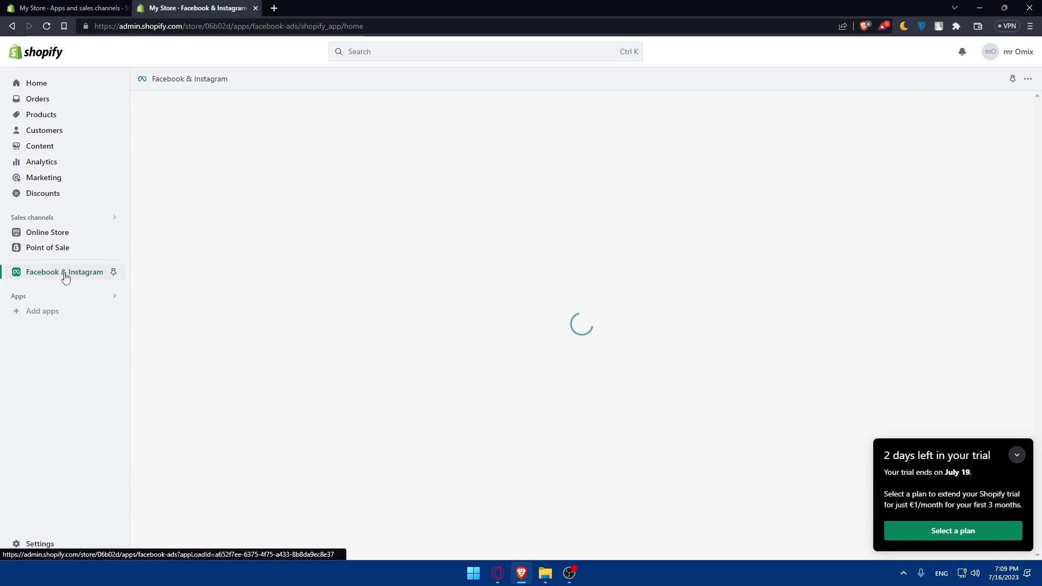
scroll(342, 270, down, 3)
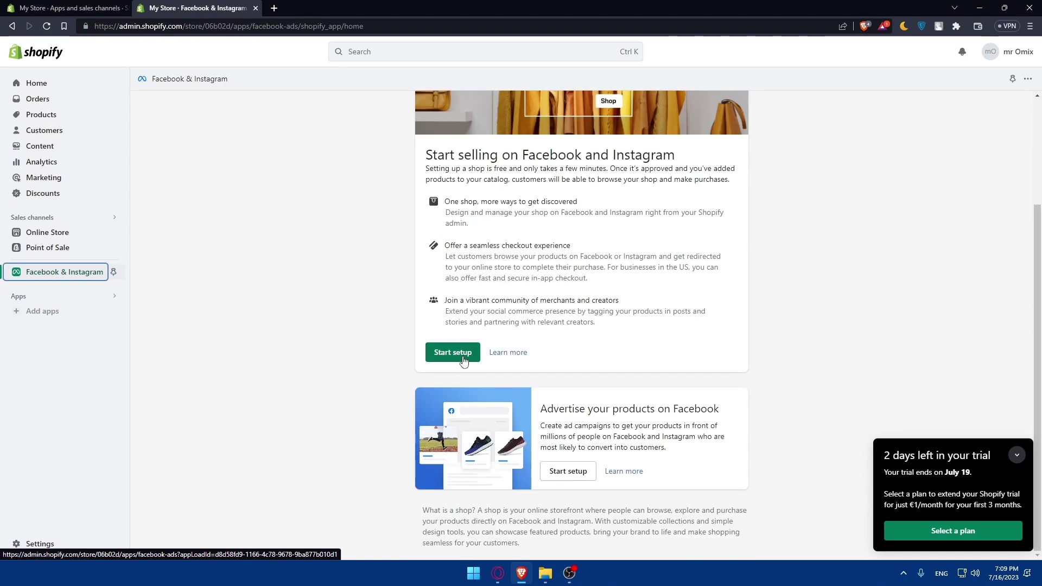
click(438, 353)
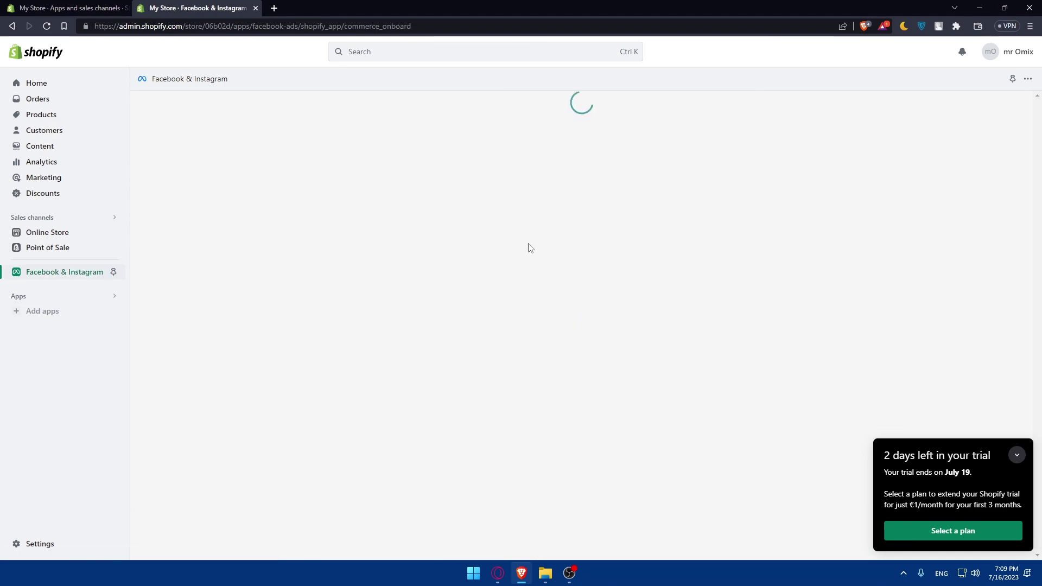
click(699, 210)
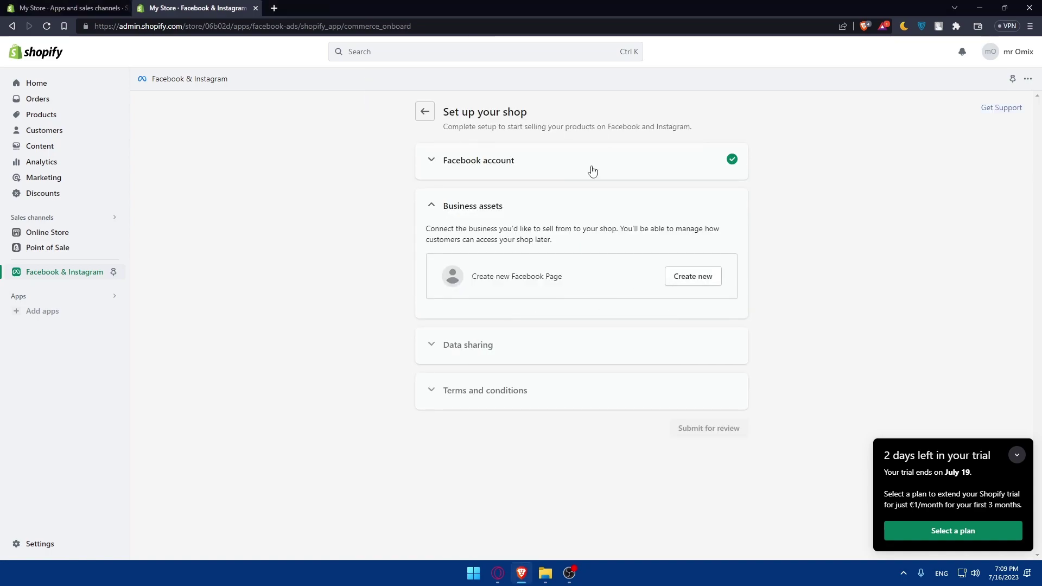
click(691, 281)
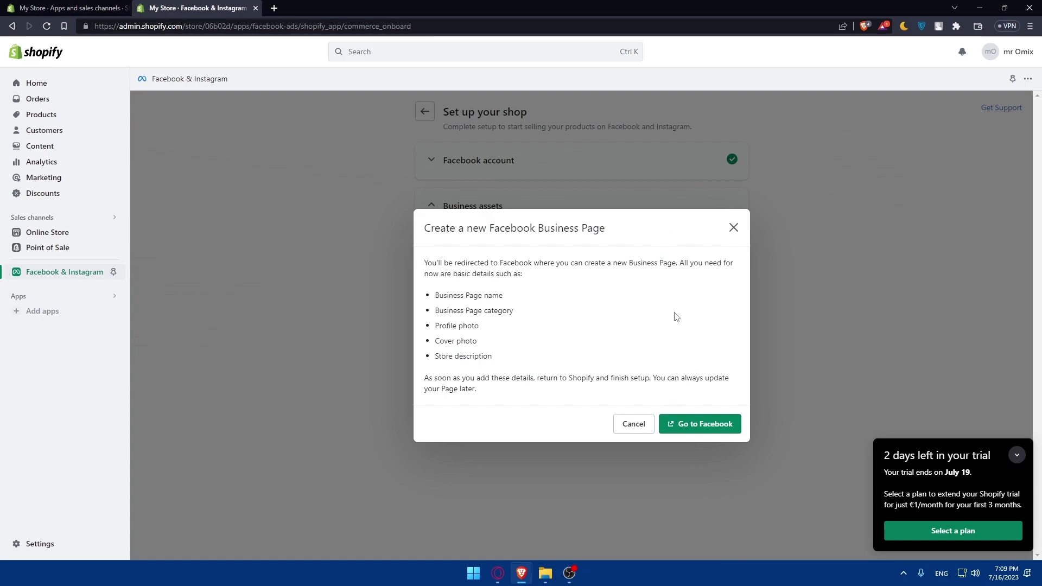
click(734, 228)
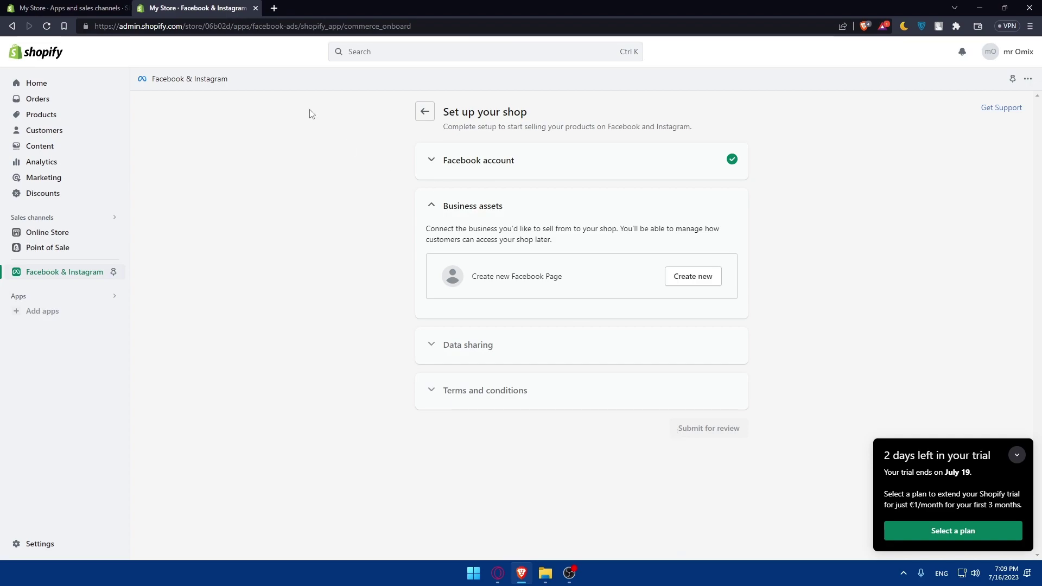
Step: Open and dismiss the Sales channels list, then return to the Home page
click(53, 219)
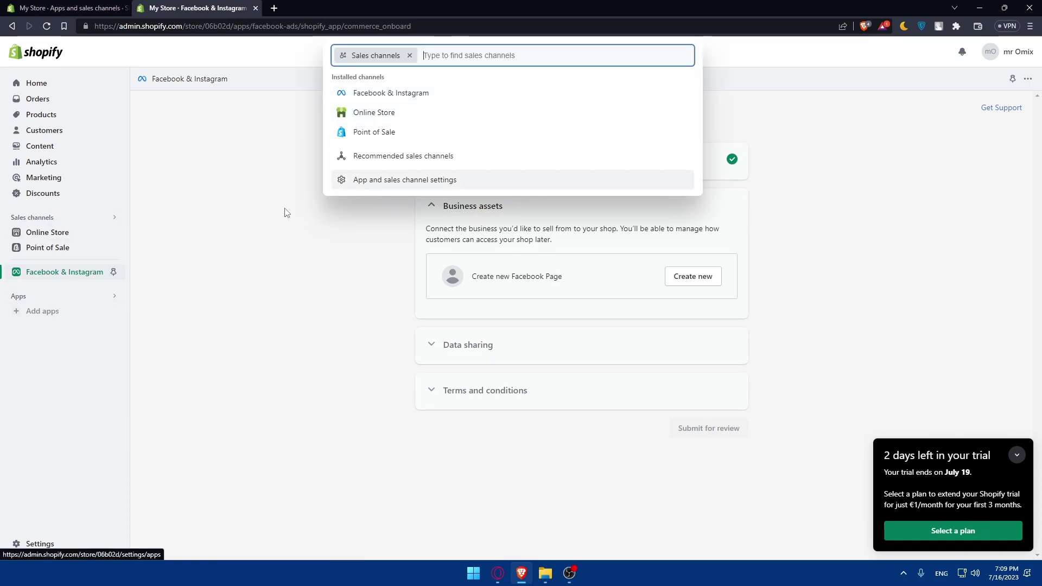
click(238, 223)
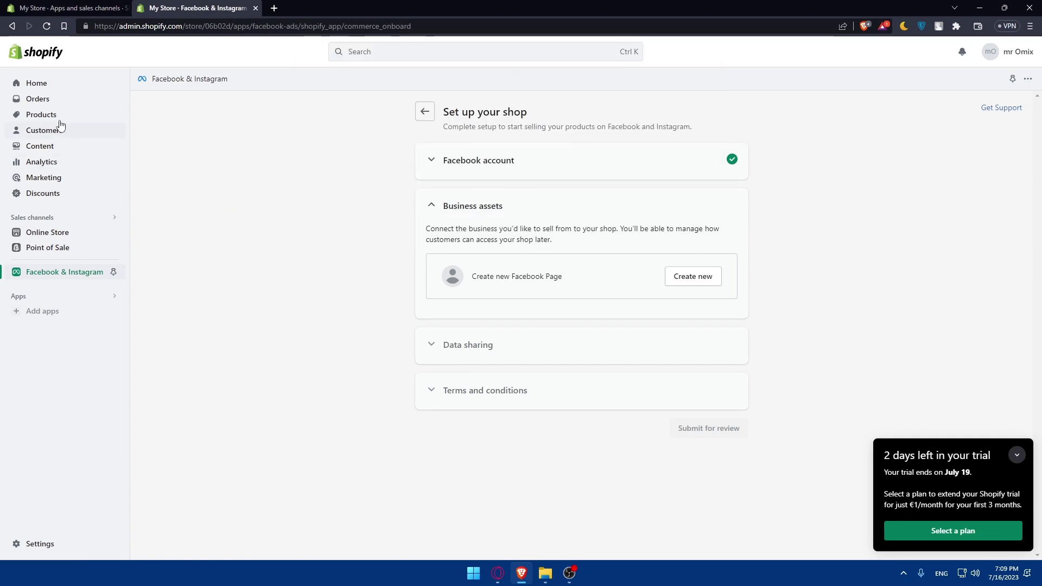
click(40, 86)
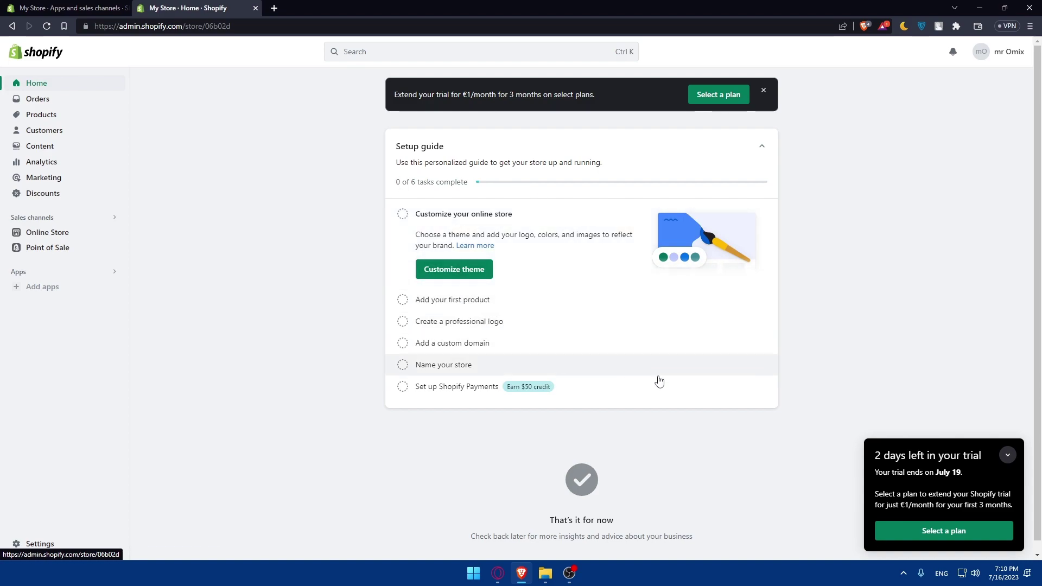
Step: Minimise the trial reminder and view Marketing's last-30-days sessions and €0.00 sales
click(1007, 455)
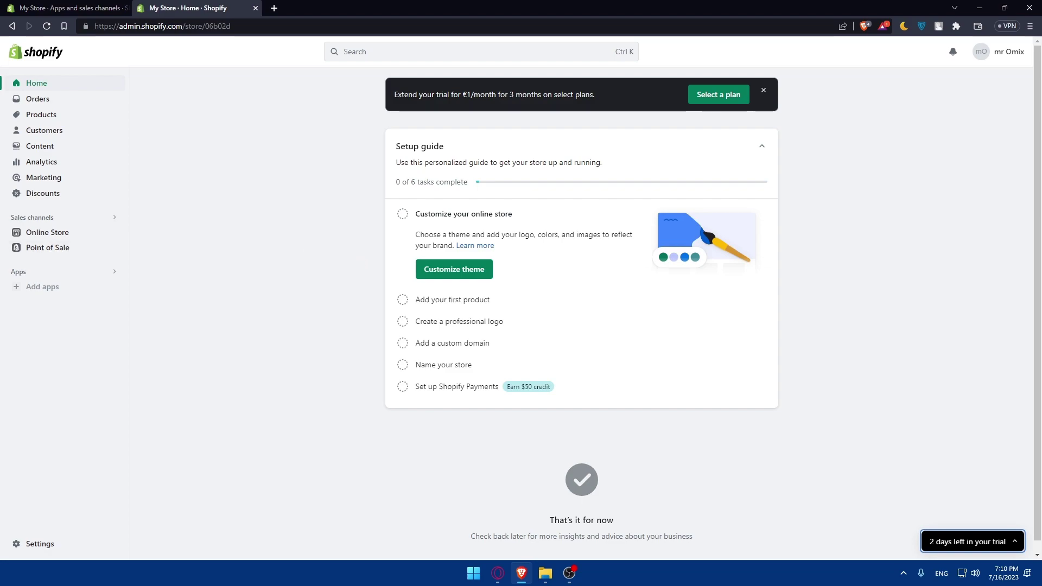
click(58, 185)
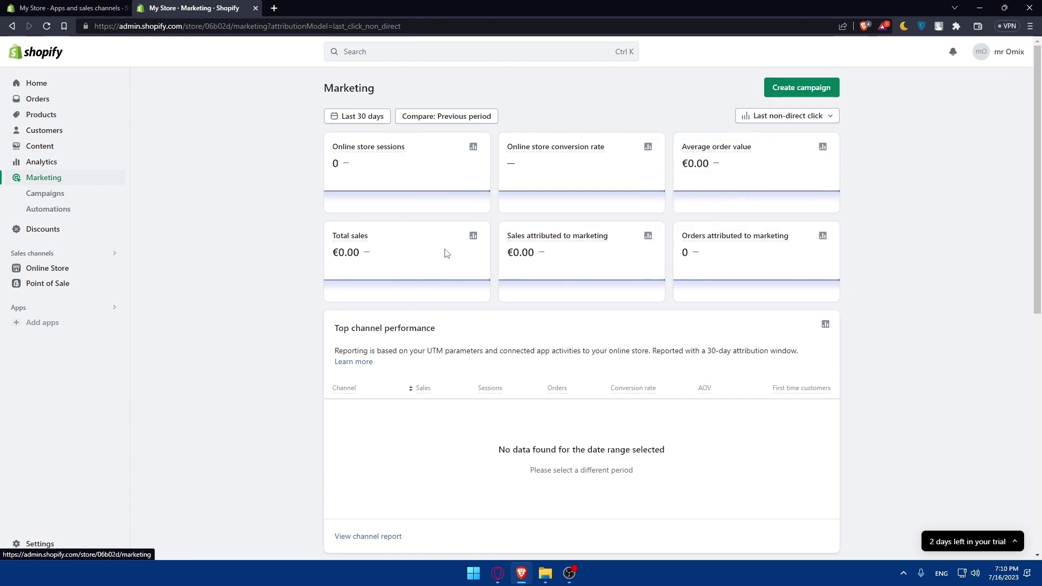
Step: Look through the Analytics dashboard, then go to the empty Orders page with its select-a-plan prompt
click(69, 162)
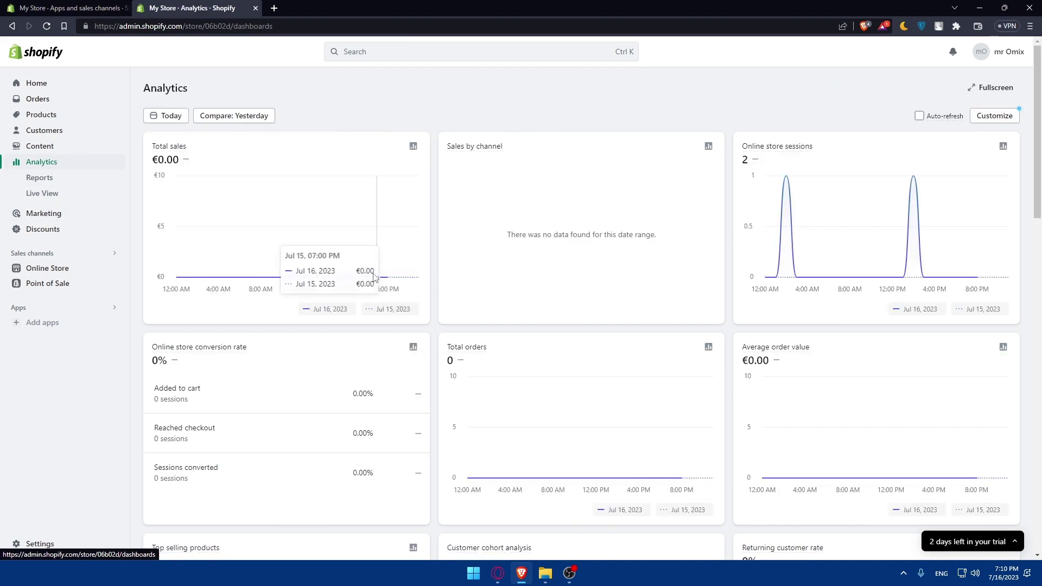
scroll(424, 307, down, 3)
scroll(424, 307, down, 6)
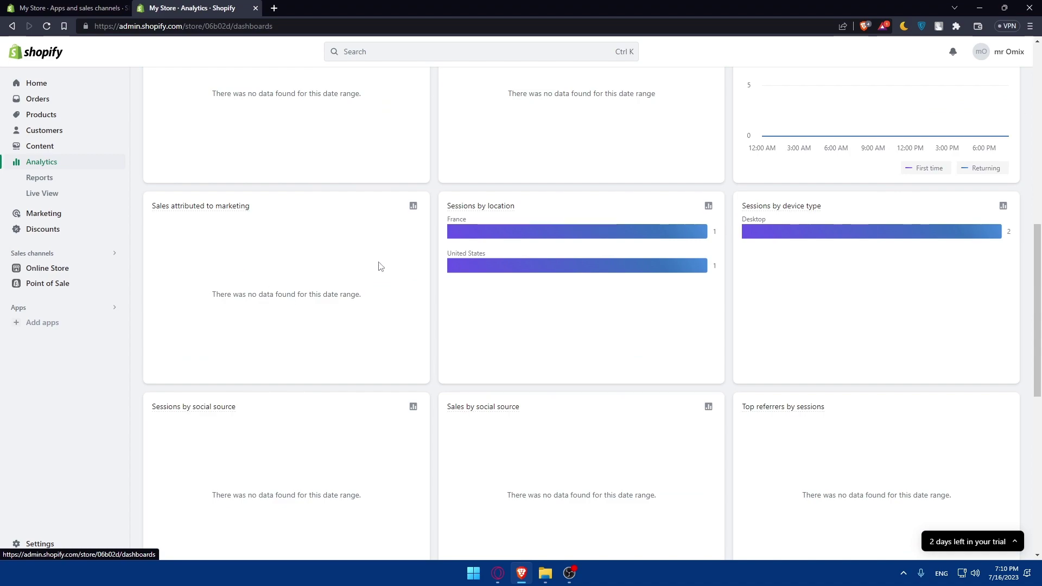
scroll(379, 266, up, 8)
scroll(380, 266, up, 2)
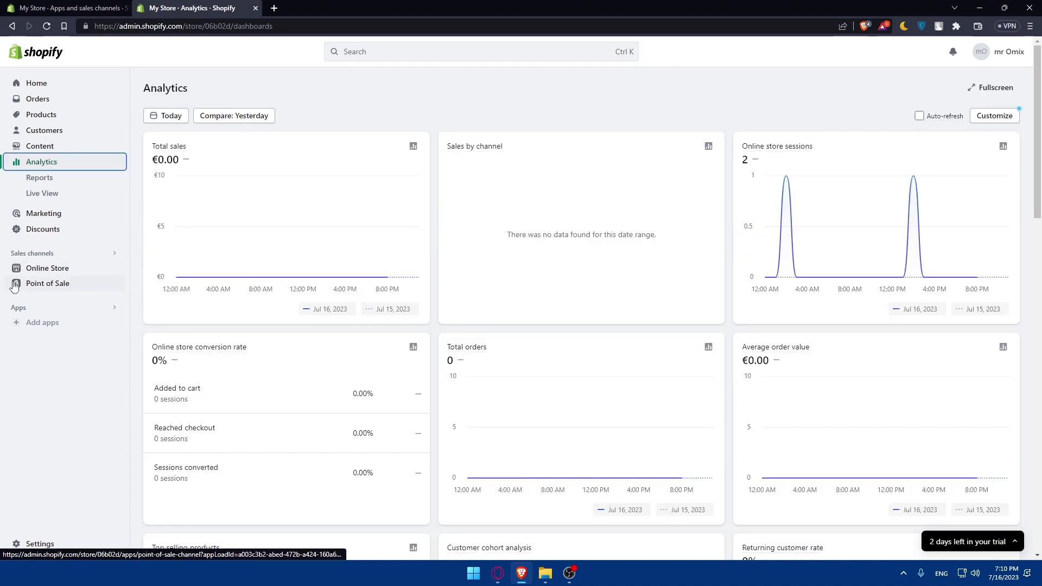
click(59, 291)
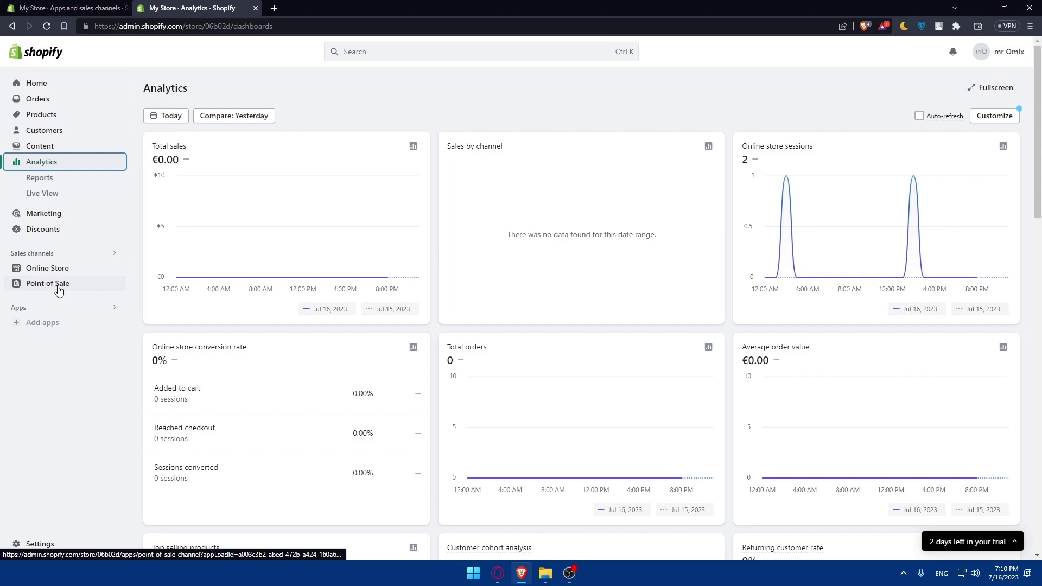
click(47, 103)
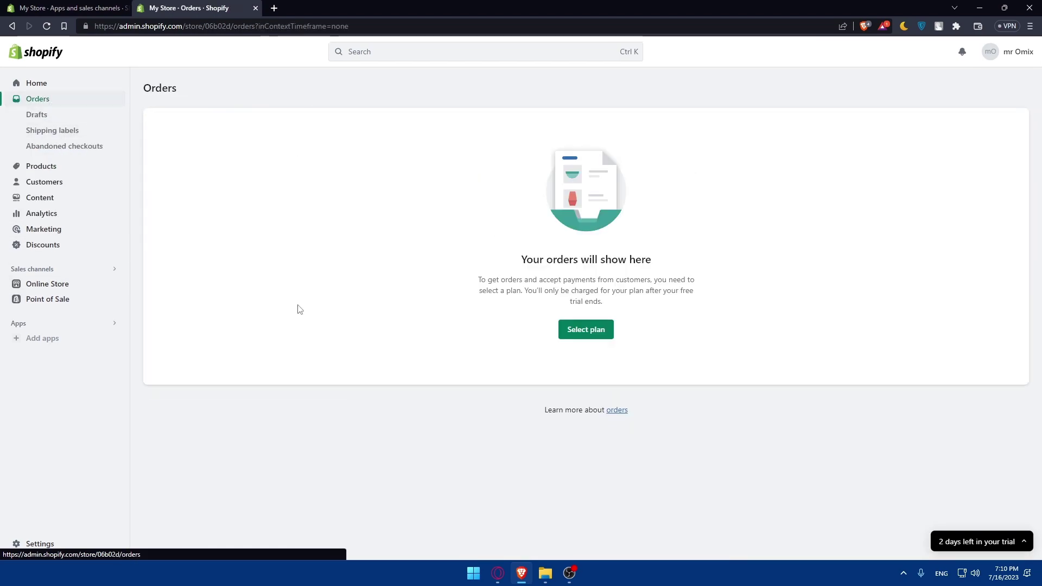
Step: Return to the admin Home page with the Setup guide at 0 of 6 tasks
click(53, 83)
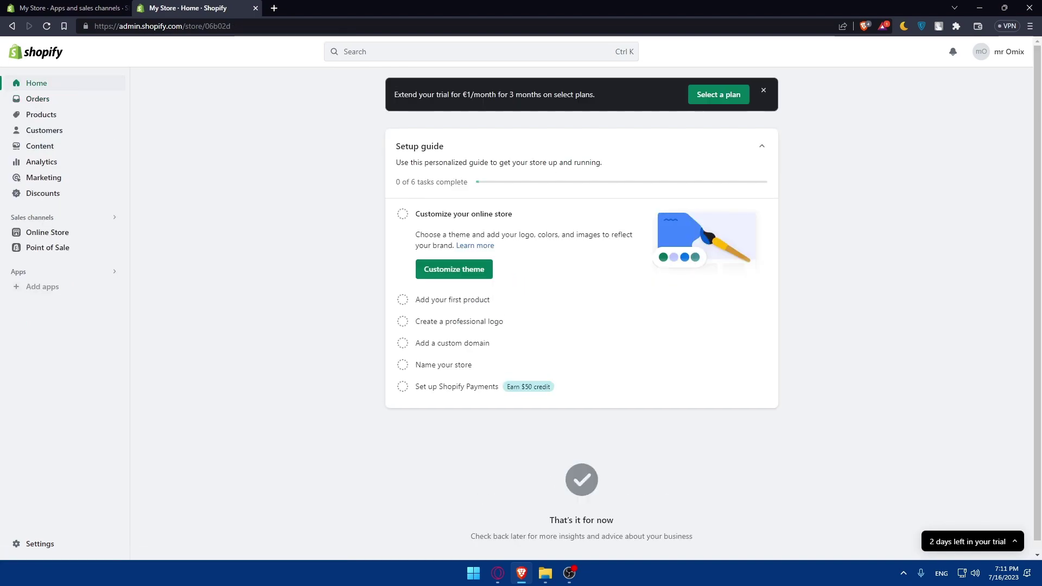